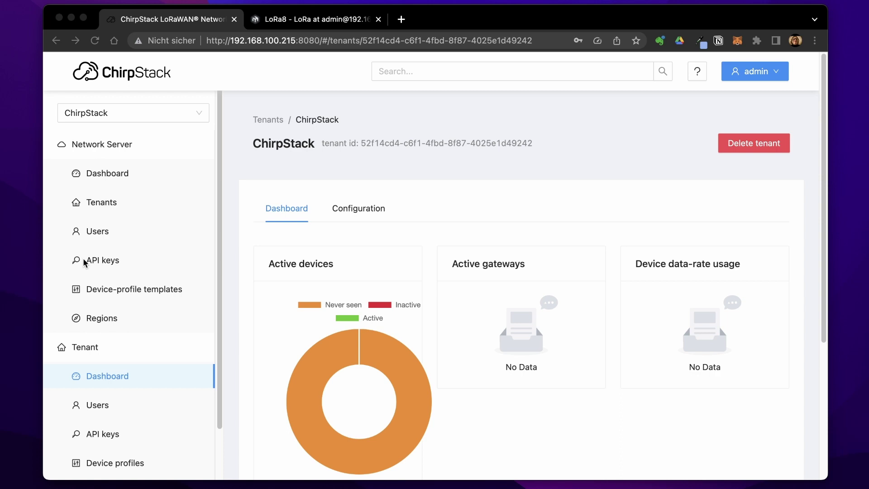
# - Start adding a gateway to the ChirpStack tenant and name it "mein Gateway"
pyautogui.scroll(-2, 120, 240)
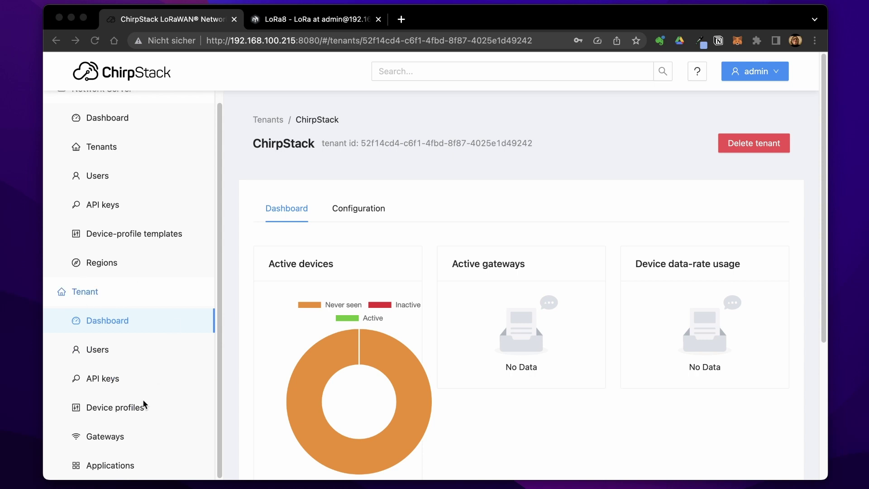
pyautogui.click(99, 438)
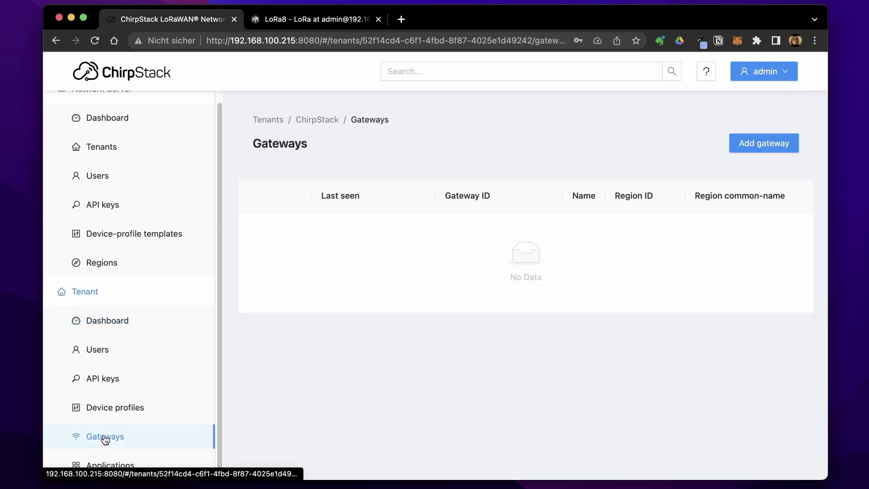
pyautogui.click(762, 145)
pyautogui.write('mein ')
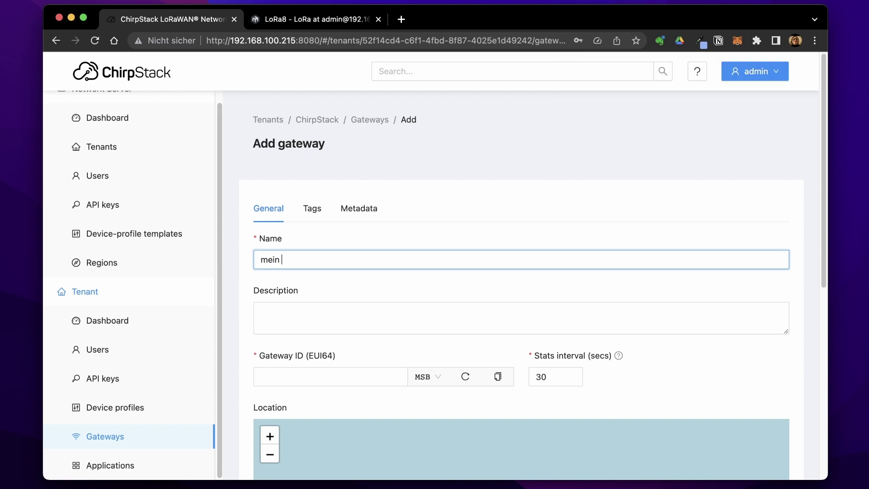
pyautogui.write('Gateway')
# - Copy the Gateway ID of LoRa device gateway-0 from RouterOS into the new gateway's Gateway ID field in ChirpStack
pyautogui.scroll(-3, 307, 314)
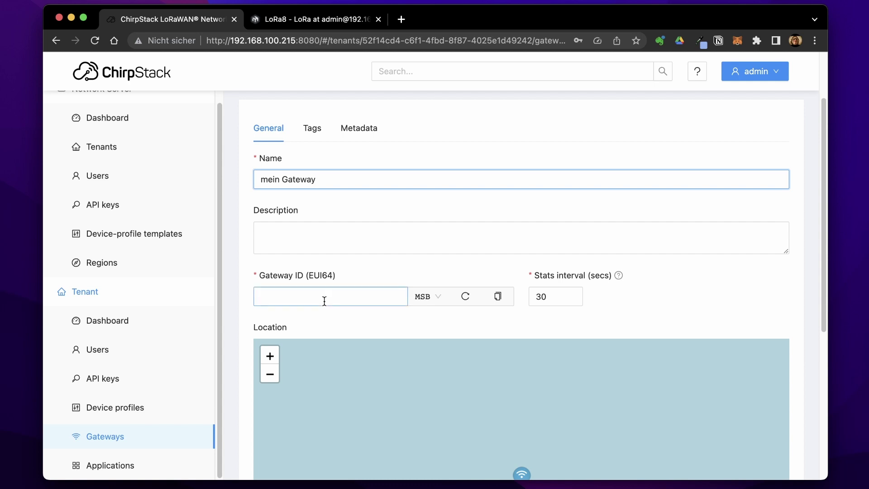
pyautogui.click(301, 19)
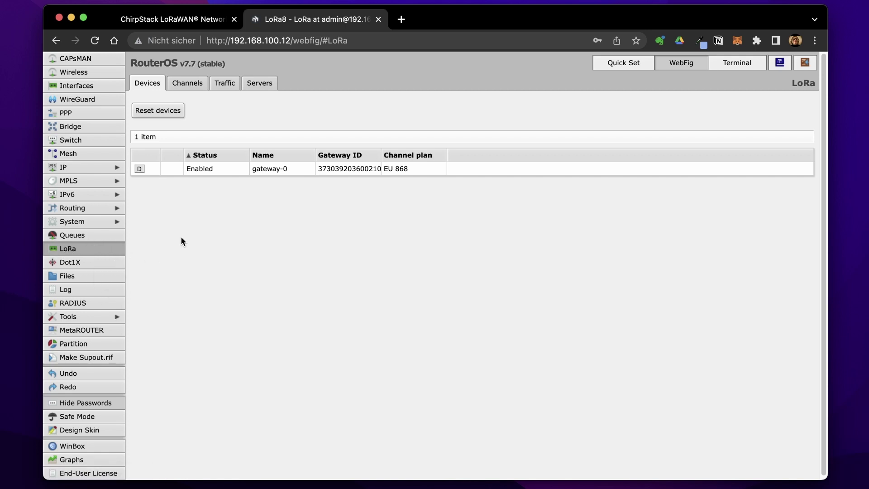
pyautogui.click(334, 168)
pyautogui.doubleClick(291, 246)
pyautogui.press('super+c')
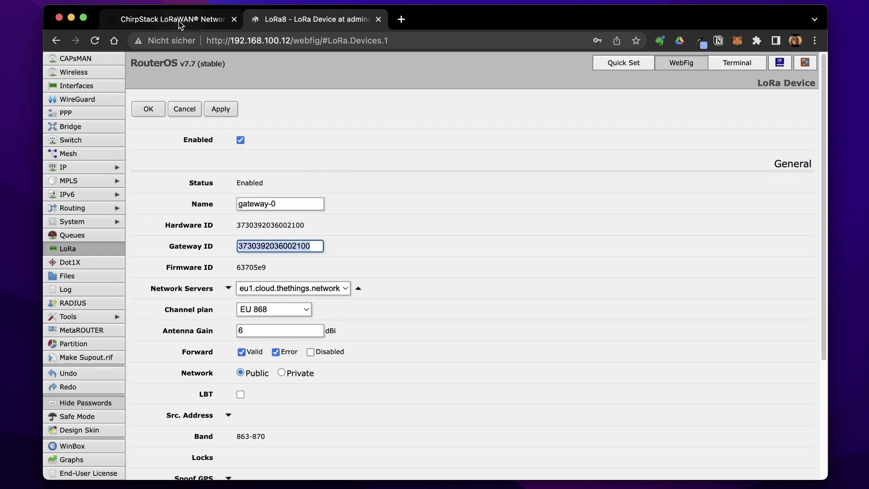
pyautogui.press('super+alt+Left')
pyautogui.click(296, 291)
pyautogui.press('super+v')
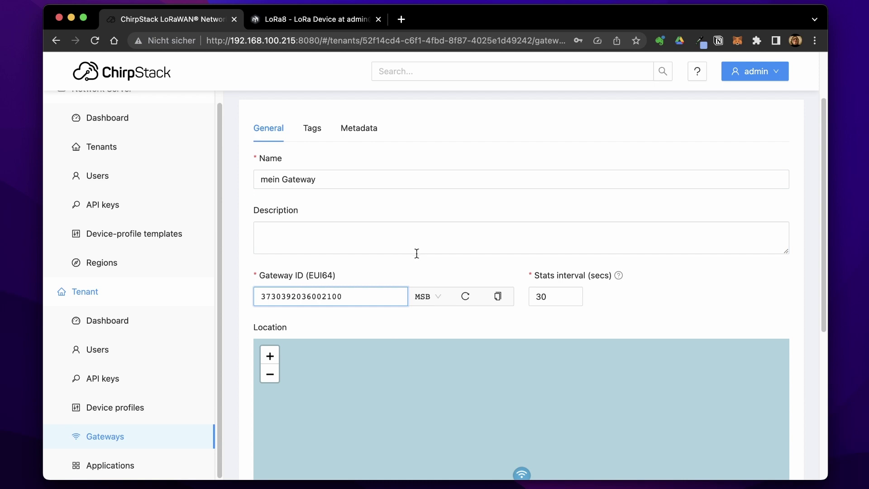
# - Submit the new gateway and return to the tenant's gateway list
pyautogui.scroll(-5, 451, 248)
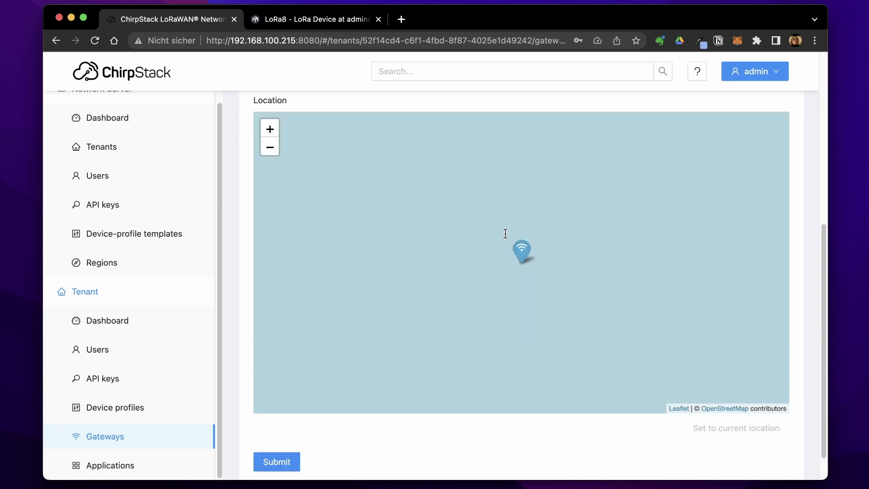
pyautogui.click(270, 461)
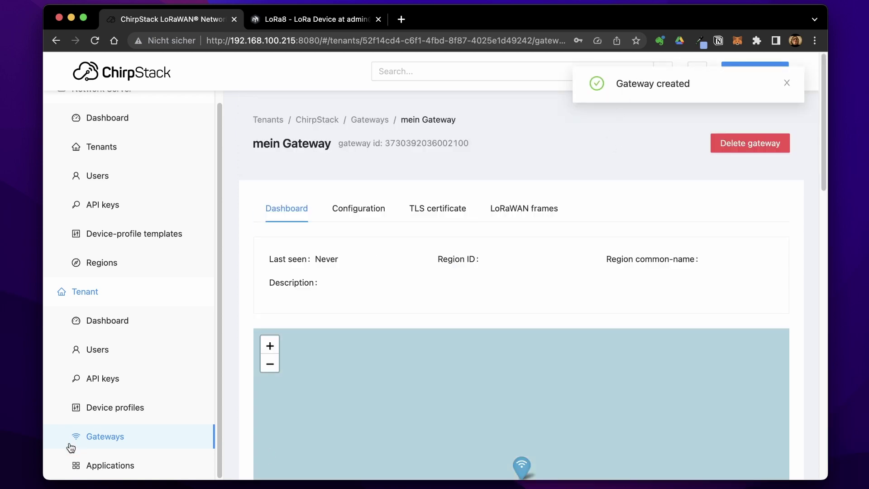
pyautogui.click(105, 437)
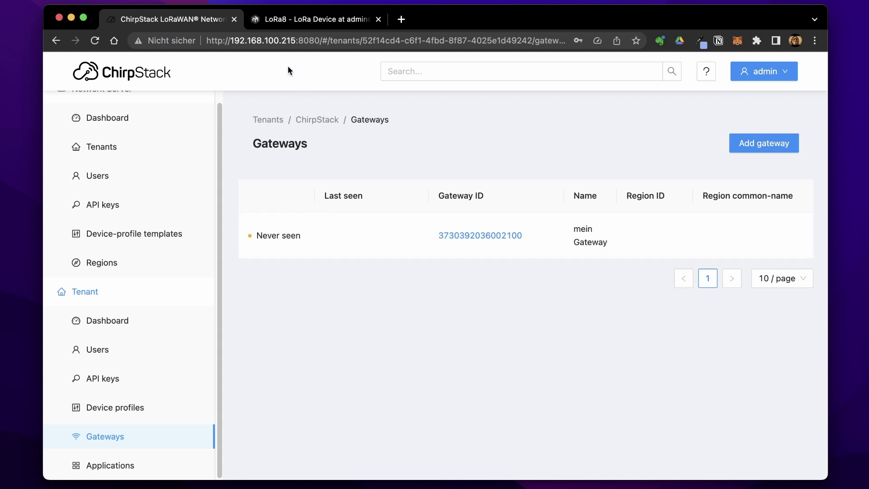
# - Copy the ChirpStack server's IP address 192.168.100.215, switch to RouterOS, and open its LoRa server list
pyautogui.moveTo(230, 41); pyautogui.dragTo(296, 39)
pyautogui.press('super+c')
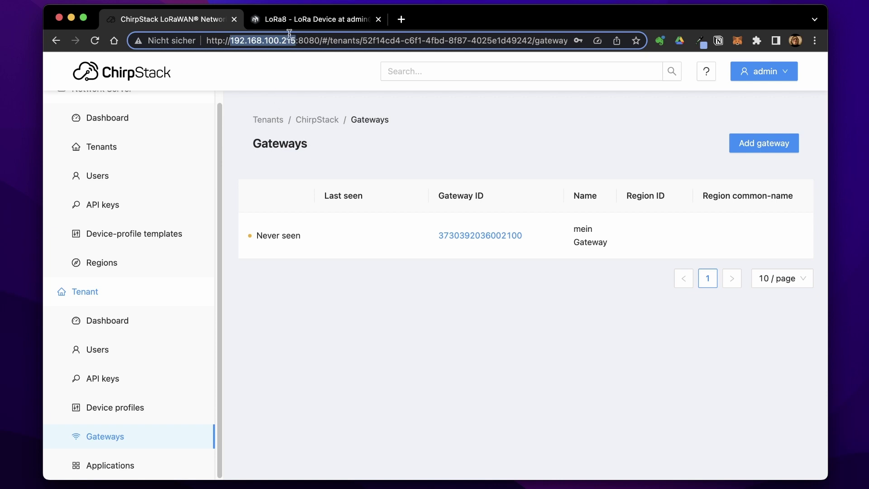
pyautogui.click(313, 19)
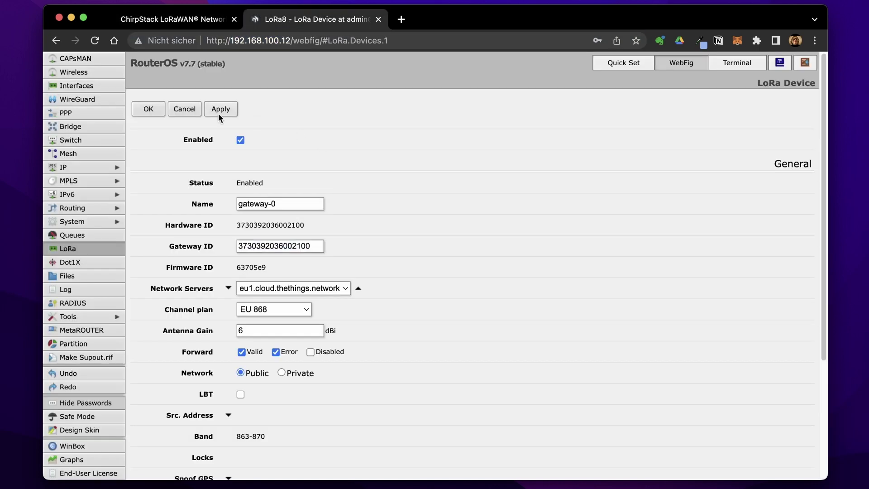
pyautogui.click(186, 109)
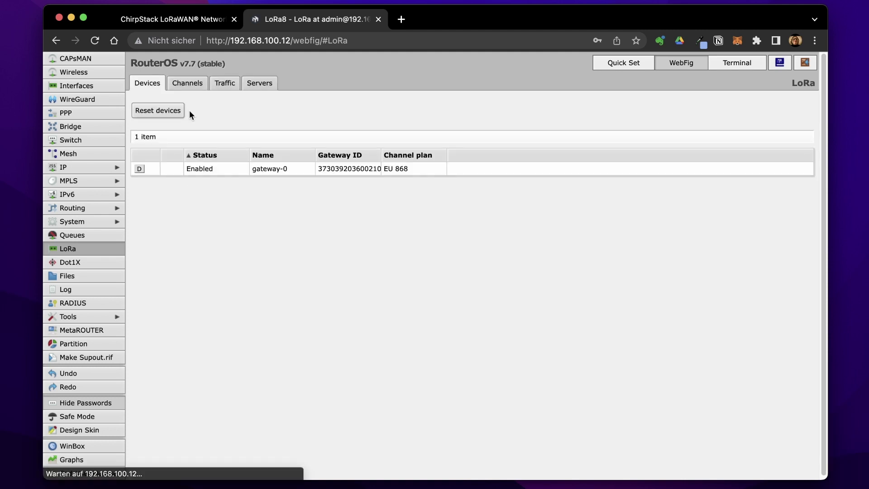
pyautogui.click(258, 83)
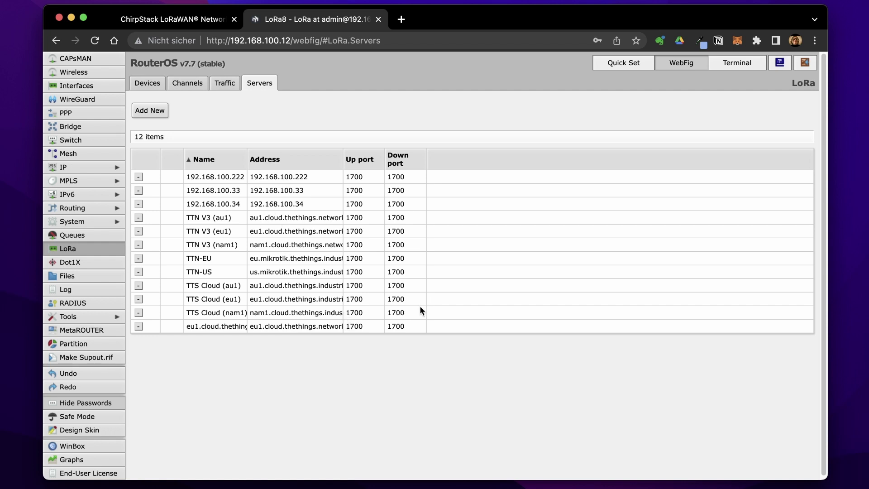
# - Add a LoRa server with name and address 192.168.100.215 and with both up and down ports set to 1700
pyautogui.click(150, 110)
pyautogui.click(245, 139)
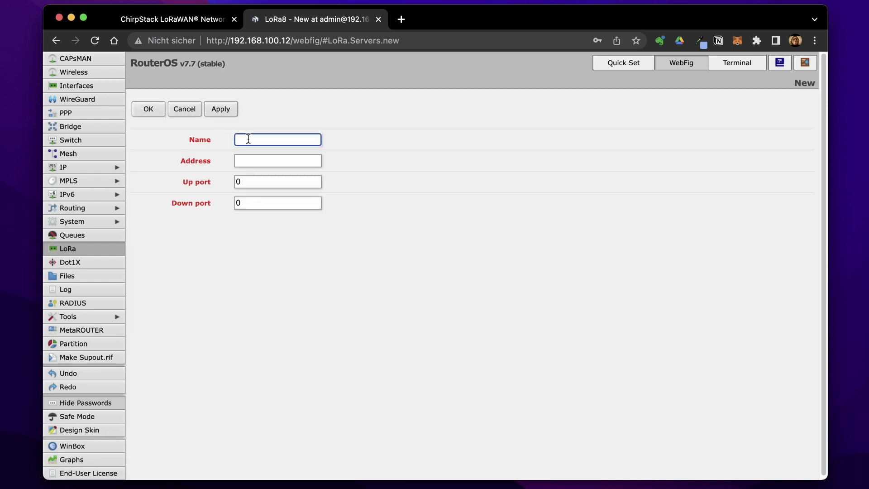
pyautogui.press('super+v')
pyautogui.click(255, 156)
pyautogui.press('super+v')
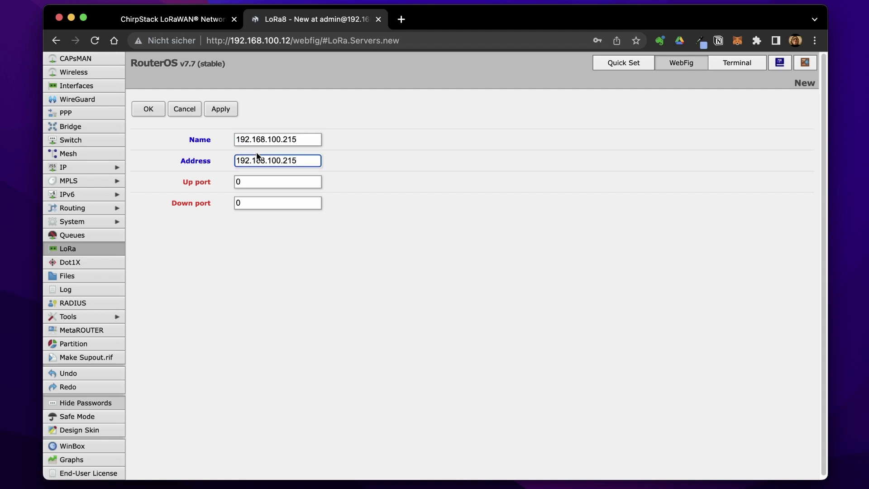
pyautogui.press('Tab')
pyautogui.write('1700')
pyautogui.press('Tab')
pyautogui.write('1700')
pyautogui.click(142, 109)
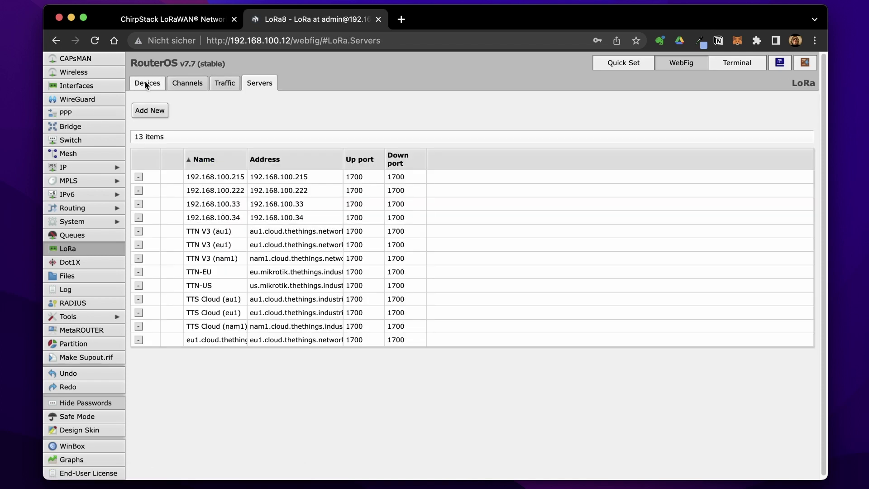
# - Open the settings of LoRa device gateway-0 and disable the device
pyautogui.click(145, 81)
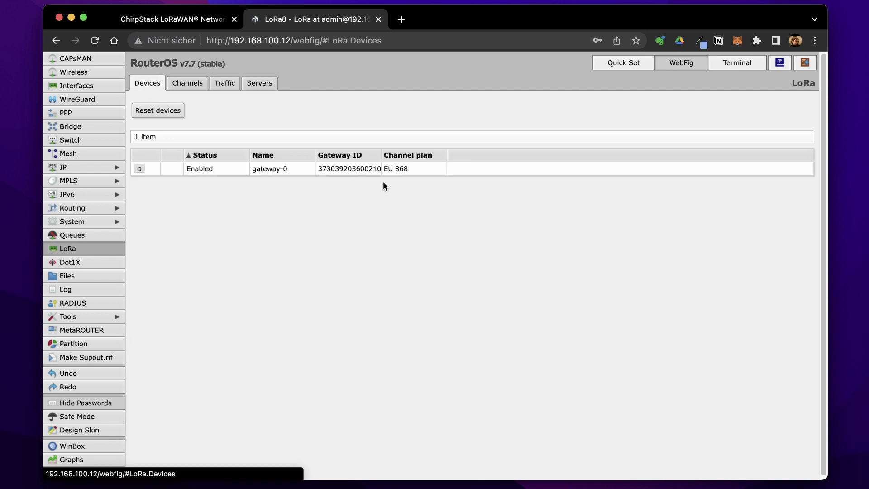
pyautogui.click(344, 169)
pyautogui.click(240, 140)
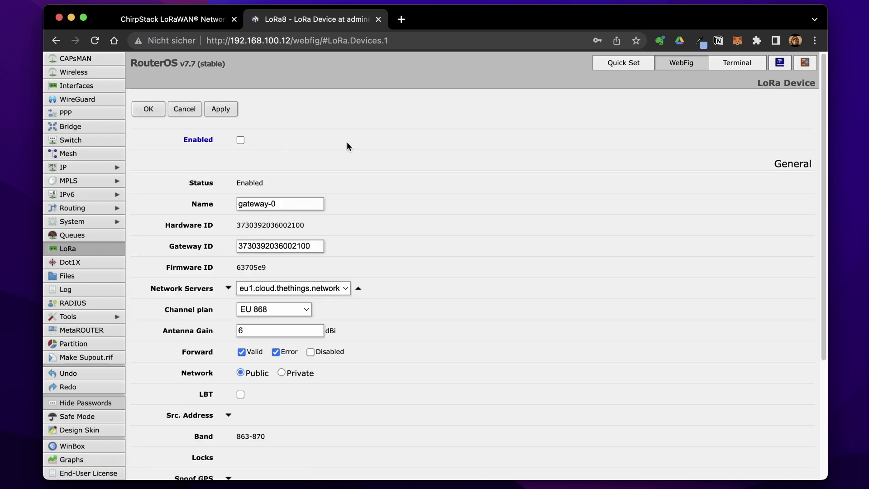
# - Set the device's network servers to 192.168.100.215 first and eu1.cloud.thethings.network second, and apply the change
pyautogui.click(229, 289)
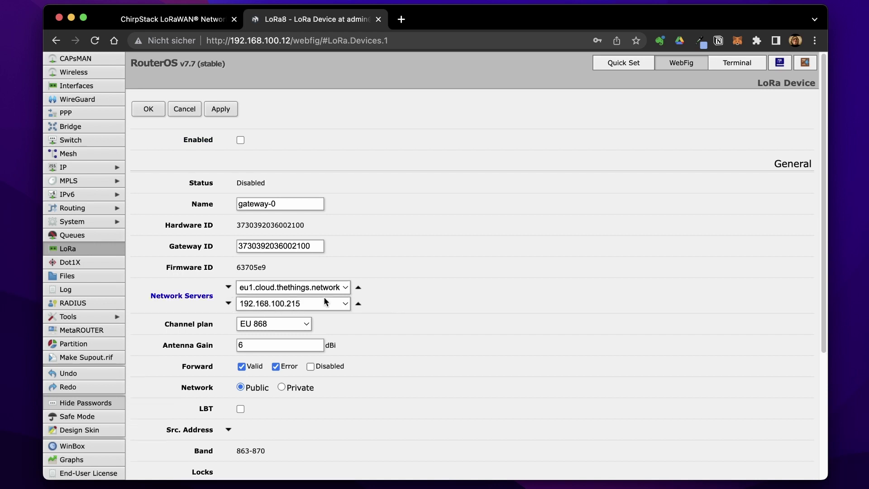
pyautogui.click(358, 288)
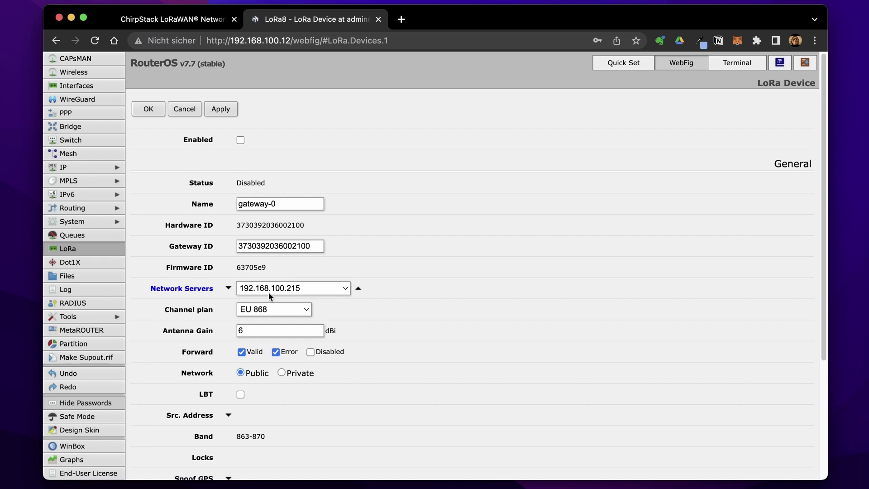
pyautogui.click(229, 288)
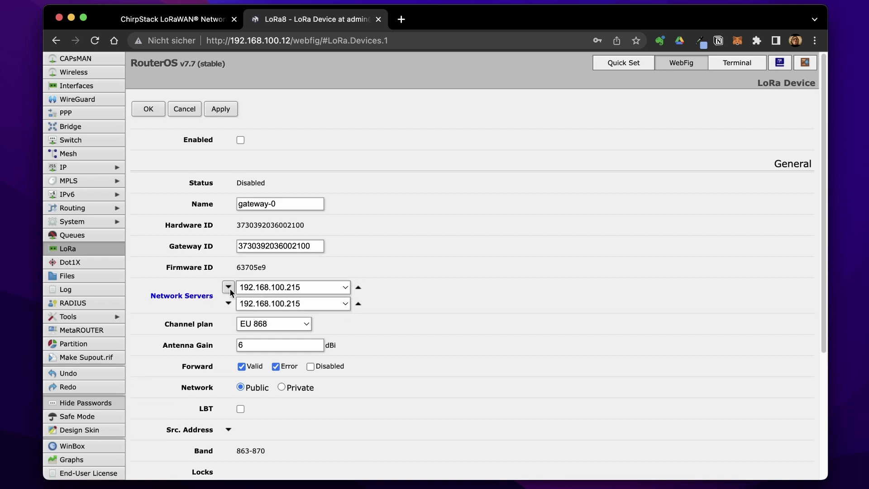
pyautogui.click(292, 304)
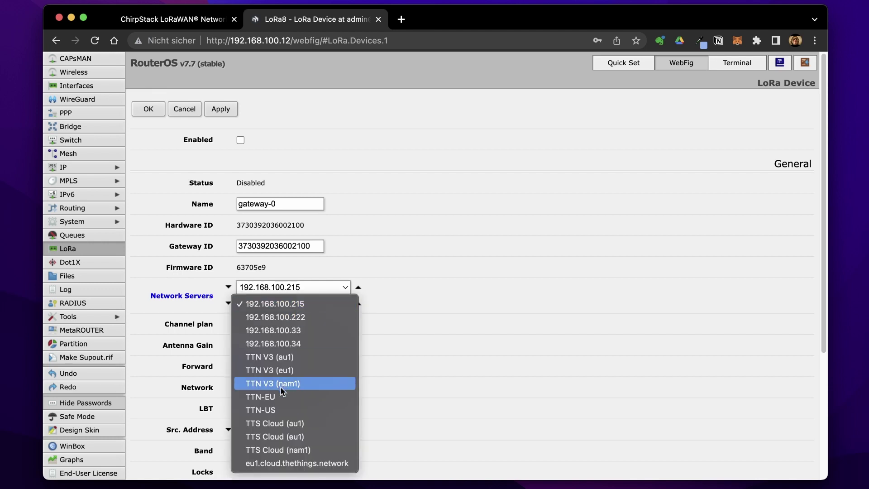
pyautogui.click(307, 461)
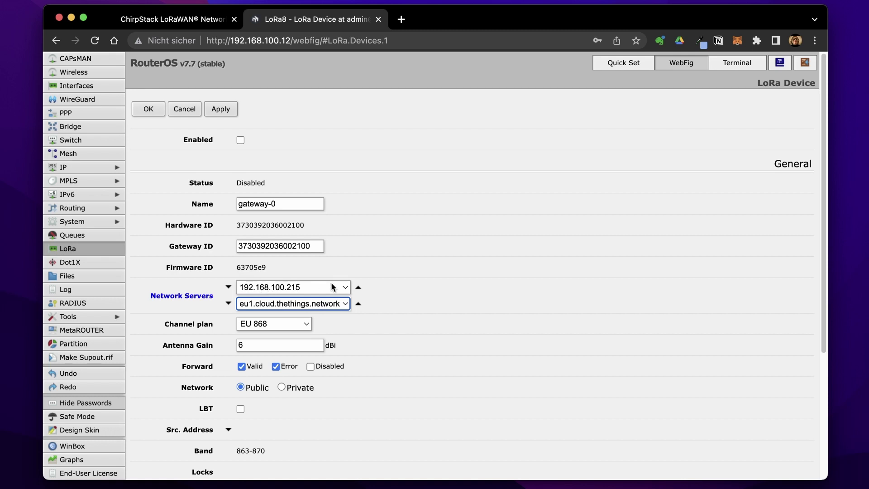
pyautogui.click(222, 112)
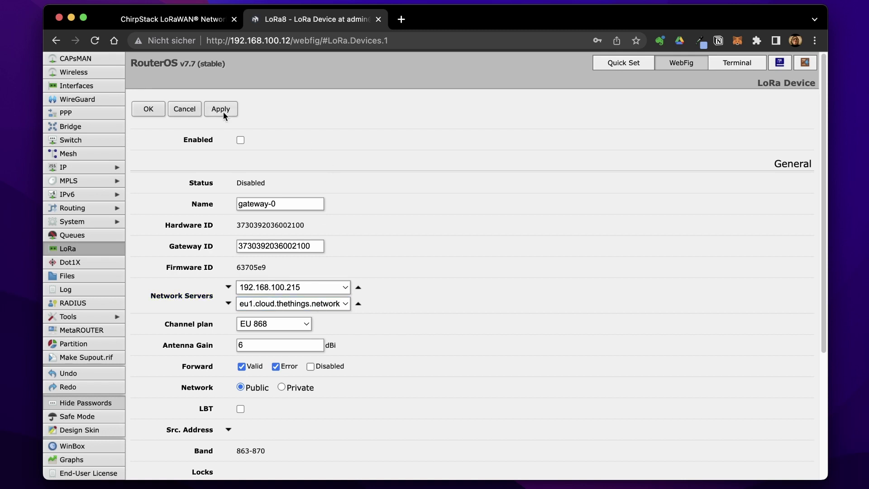
# - Re-enable LoRa device gateway-0, apply the setting, and return to the LoRa device list
pyautogui.click(241, 139)
pyautogui.click(221, 110)
pyautogui.press('super+bracketleft')
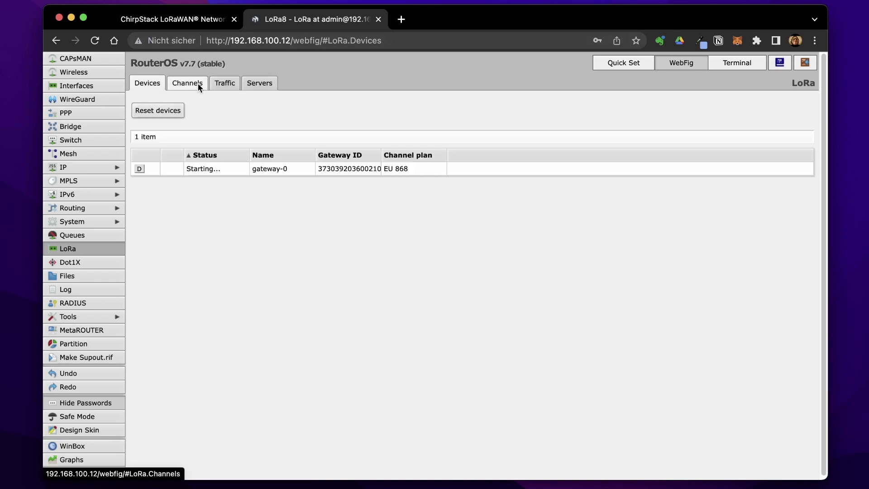
# - Check the LoRa traffic and device in RouterOS, and reload the ChirpStack gateway list to check the gateway's status
pyautogui.click(219, 83)
pyautogui.click(172, 19)
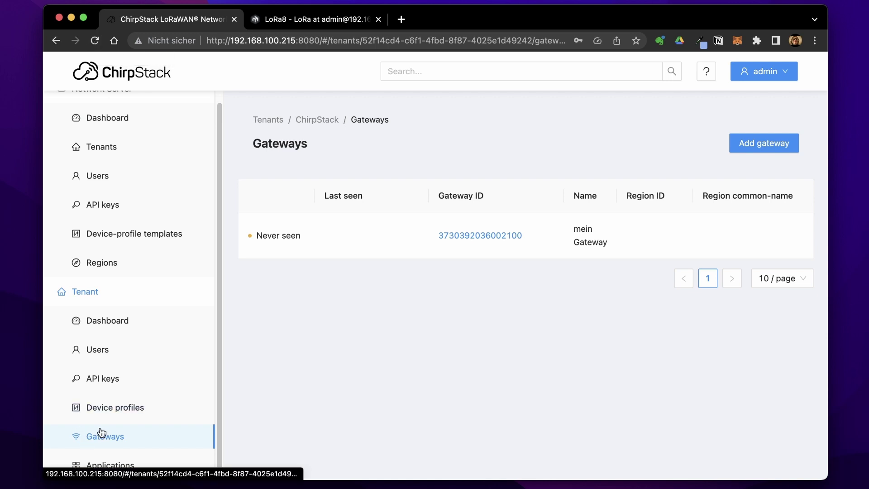
pyautogui.click(320, 20)
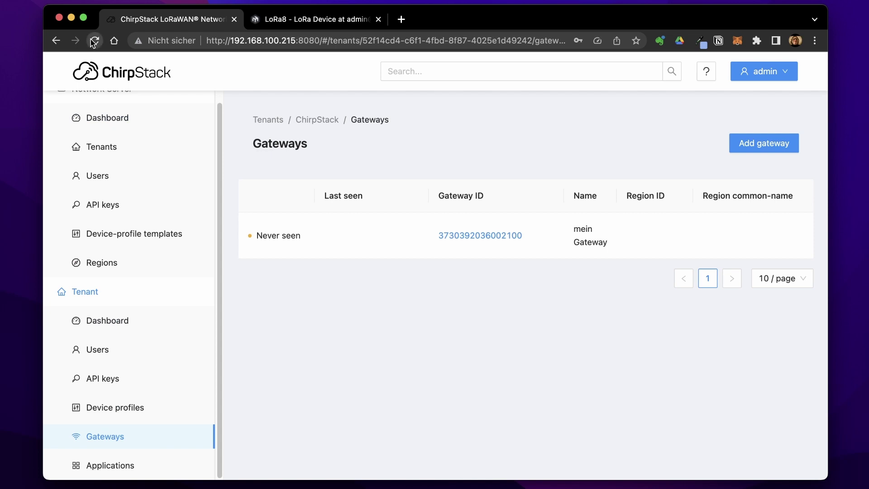
pyautogui.press('super+r')
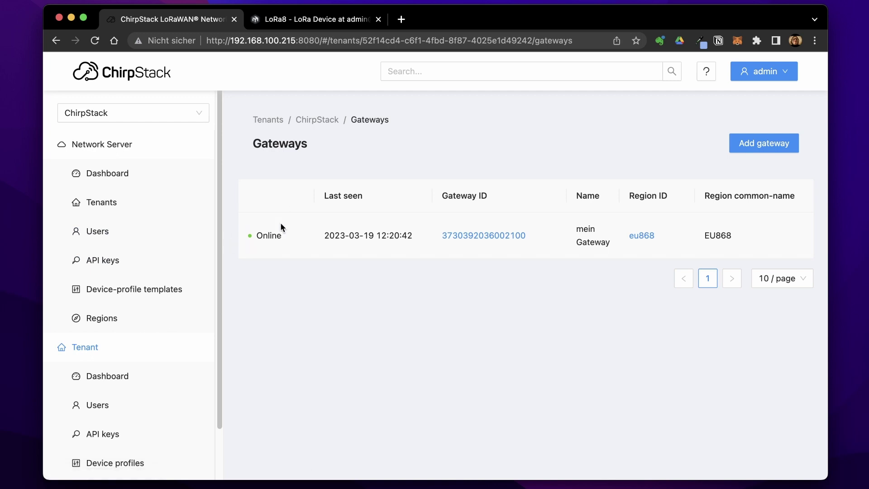
# - Add a device profile named temperatur to the tenant, keeping the default region EU868 and MAC version LoRaWAN 1.0.3
pyautogui.scroll(-2, 100, 324)
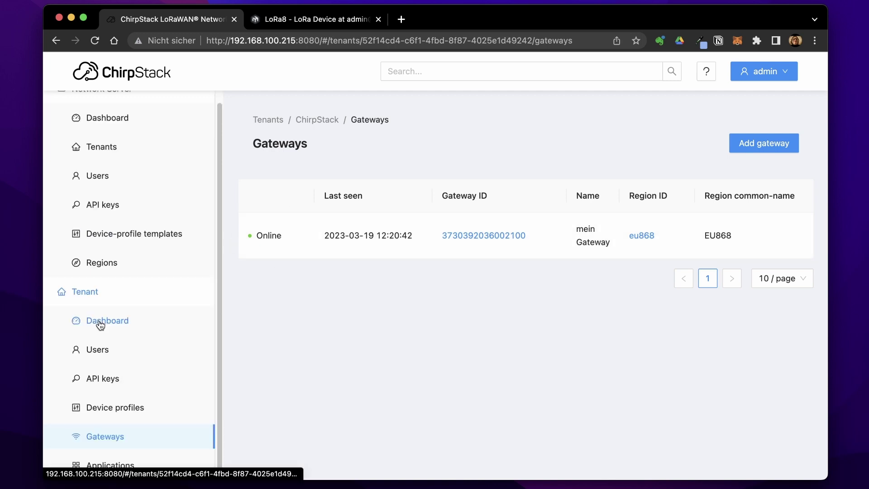
pyautogui.click(113, 410)
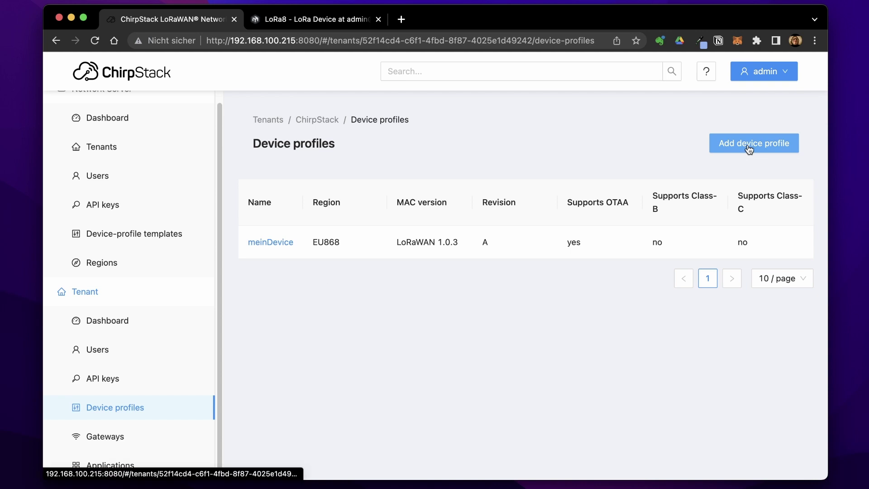
pyautogui.click(769, 143)
pyautogui.click(454, 259)
pyautogui.write('temperatur')
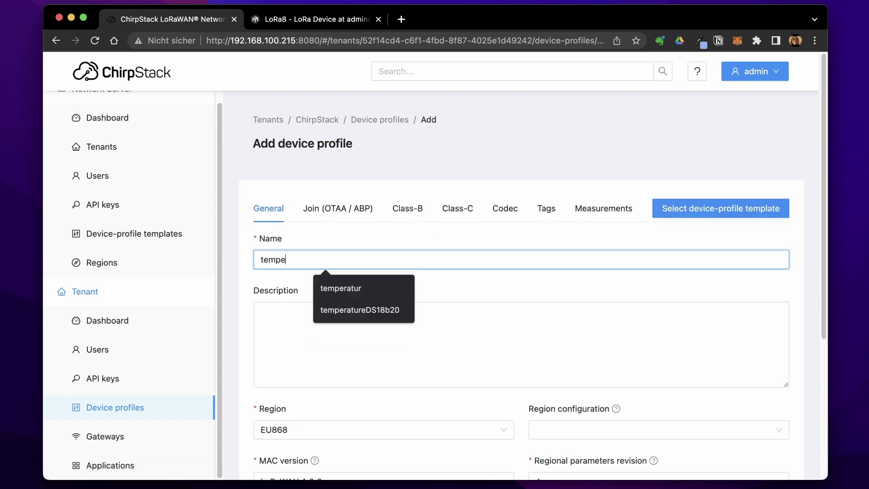
pyautogui.click(280, 333)
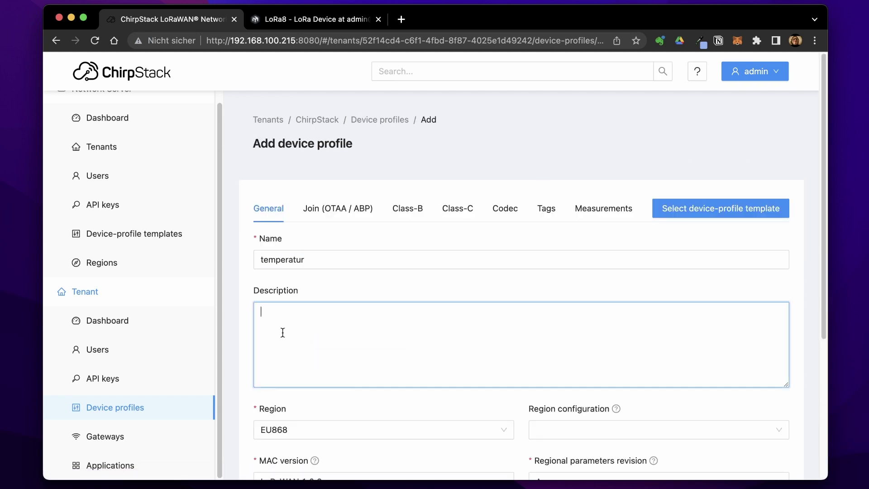
pyautogui.scroll(-3, 281, 332)
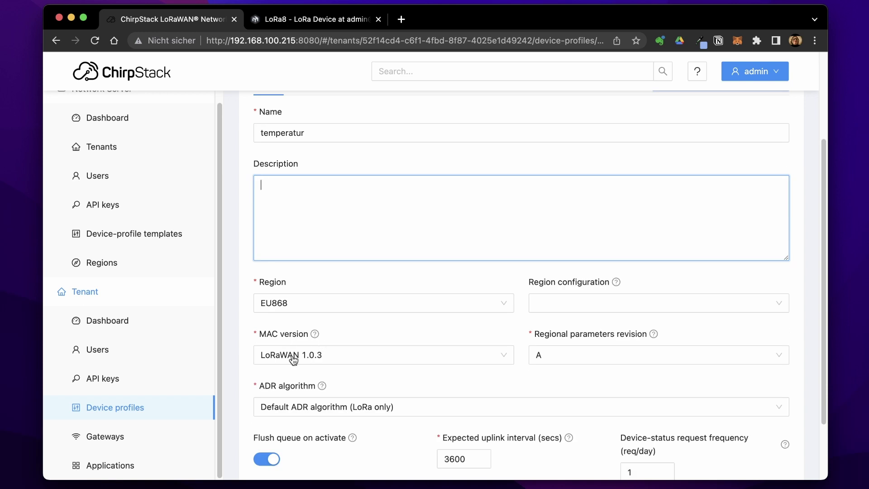
pyautogui.scroll(-2, 536, 308)
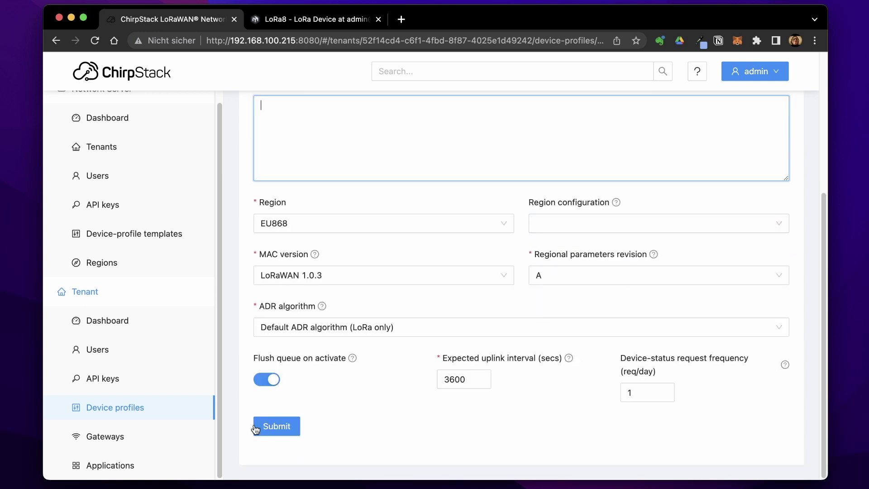
pyautogui.click(279, 428)
pyautogui.click(272, 278)
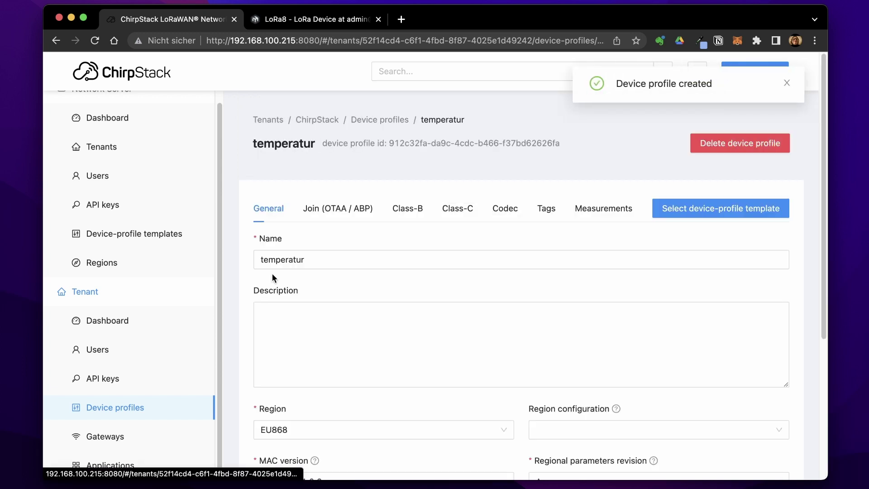
# - Set the temperatur device profile's payload codec to Cayenne LPP and save the profile
pyautogui.click(511, 208)
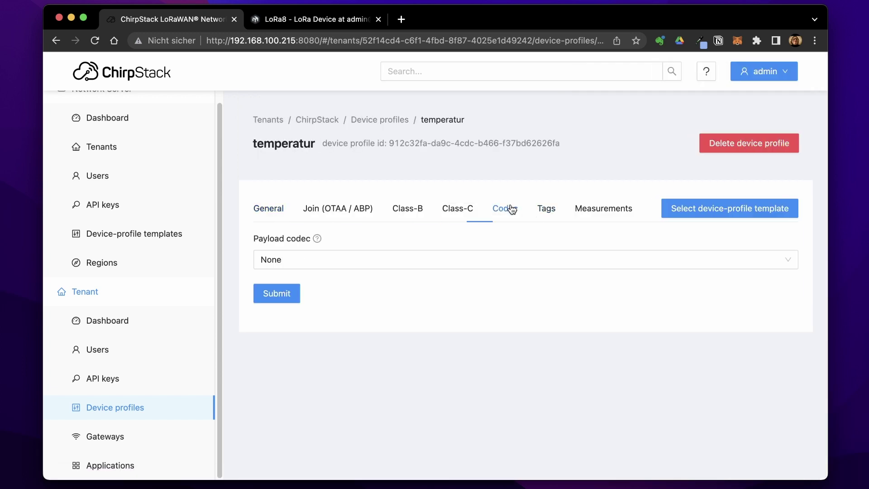
pyautogui.click(312, 262)
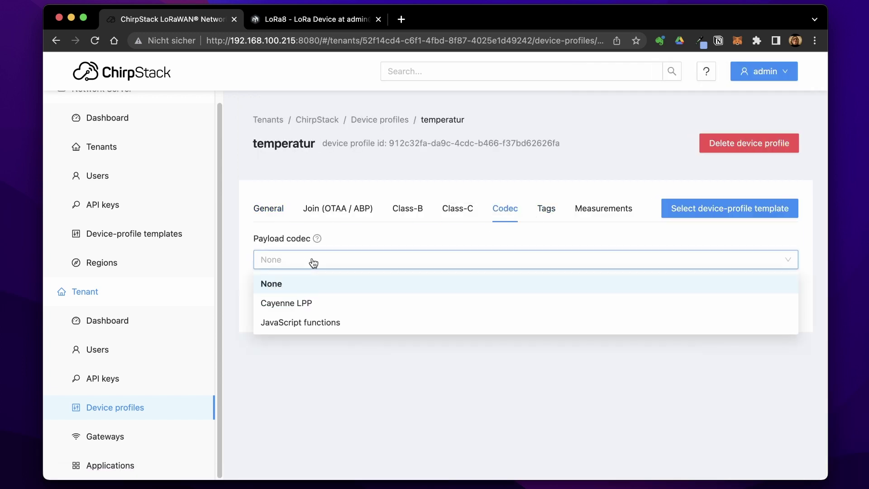
pyautogui.click(341, 304)
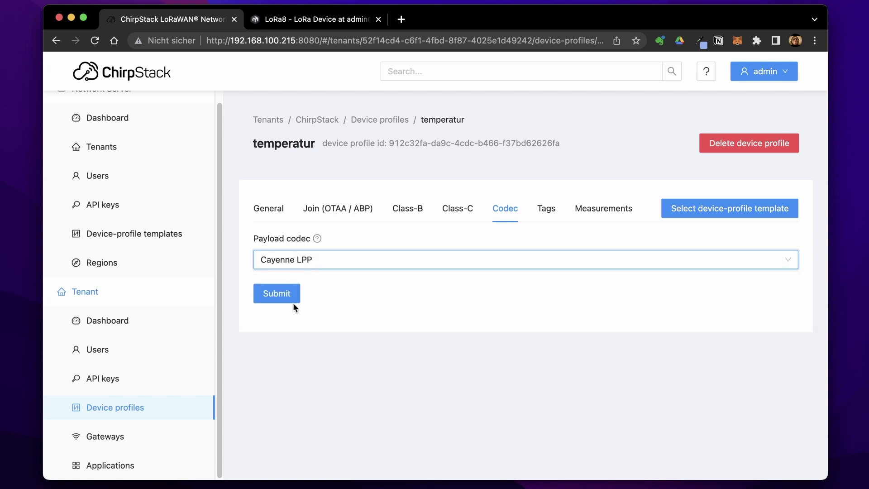
pyautogui.click(274, 298)
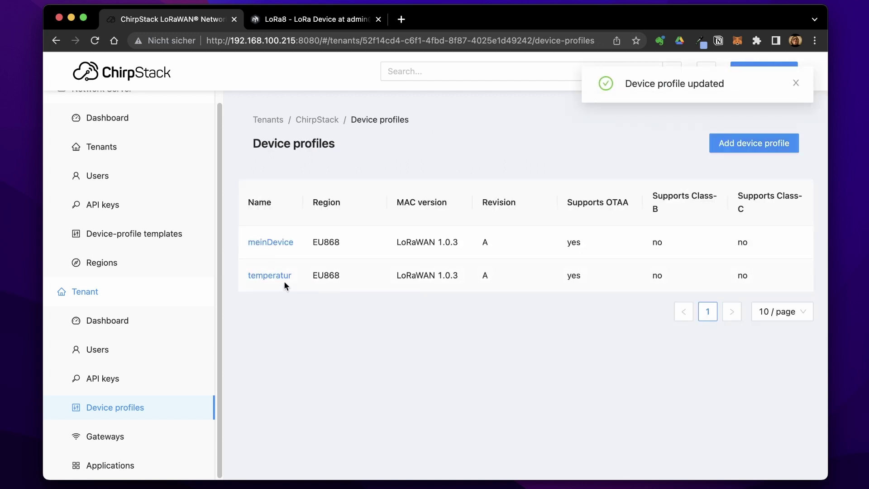
# - Delete the device profile meinDevice, confirming the deletion with its name
pyautogui.click(274, 243)
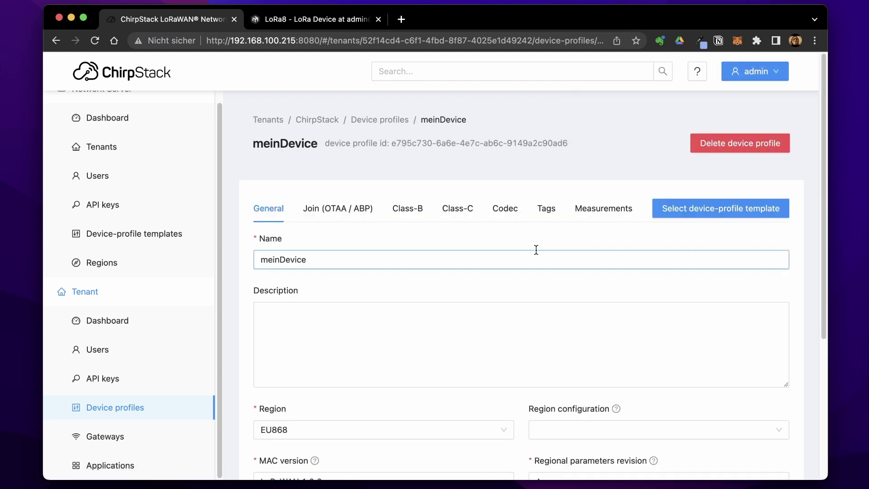
pyautogui.click(747, 151)
pyautogui.write('meinDevice')
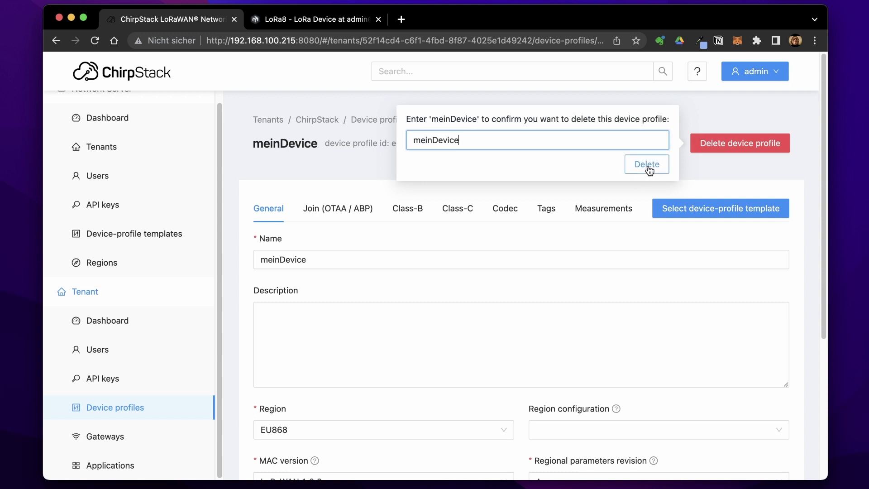
pyautogui.click(648, 166)
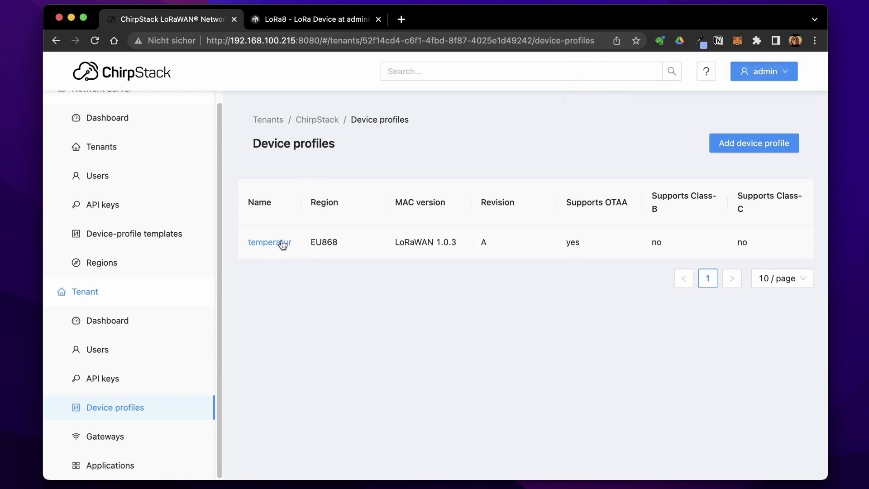
# - Add an application named temperaturApp to the tenant
pyautogui.click(105, 466)
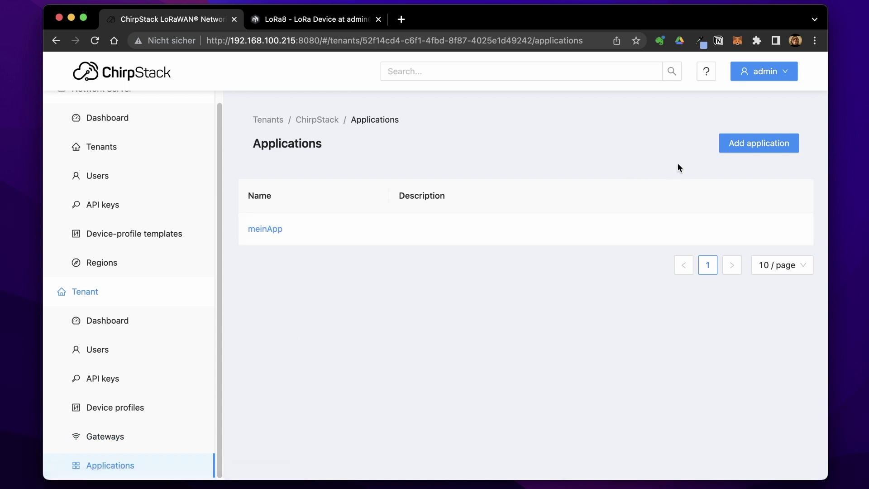
pyautogui.click(750, 147)
pyautogui.click(362, 219)
pyautogui.write('temperaturApp')
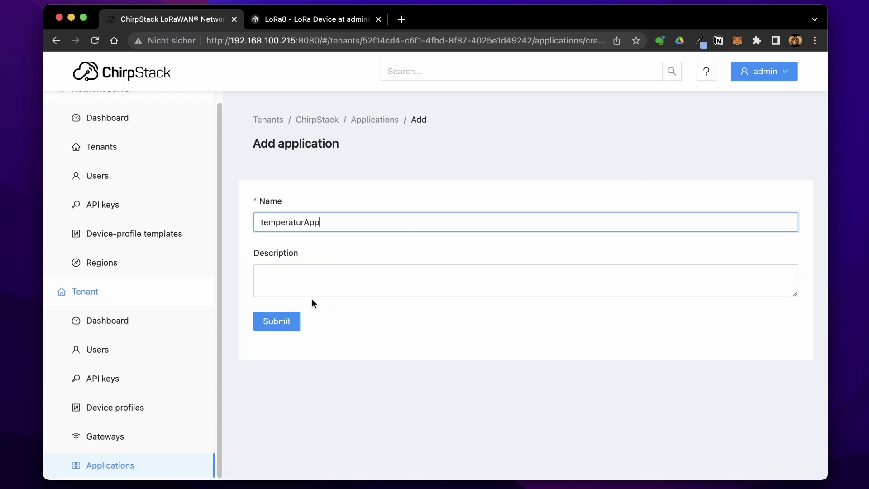
pyautogui.click(266, 321)
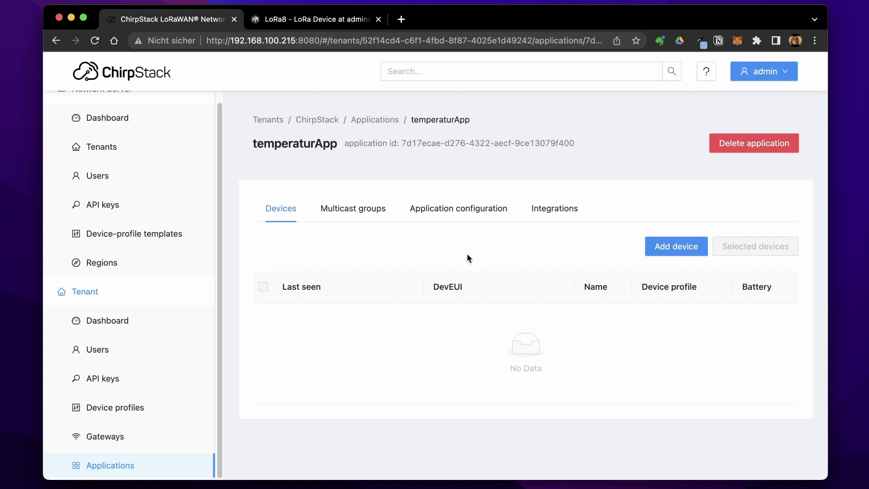
# - Start adding a device named temperaturSensor1 to temperaturApp and assign it the device profile temperatur
pyautogui.click(676, 246)
pyautogui.click(527, 255)
pyautogui.write('temperaturSensor')
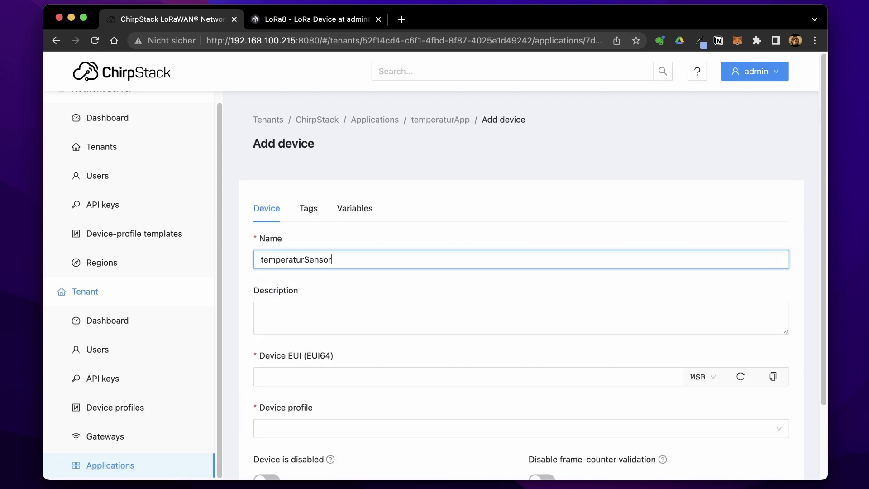
pyautogui.write('1')
pyautogui.click(454, 309)
pyautogui.scroll(-3, 452, 303)
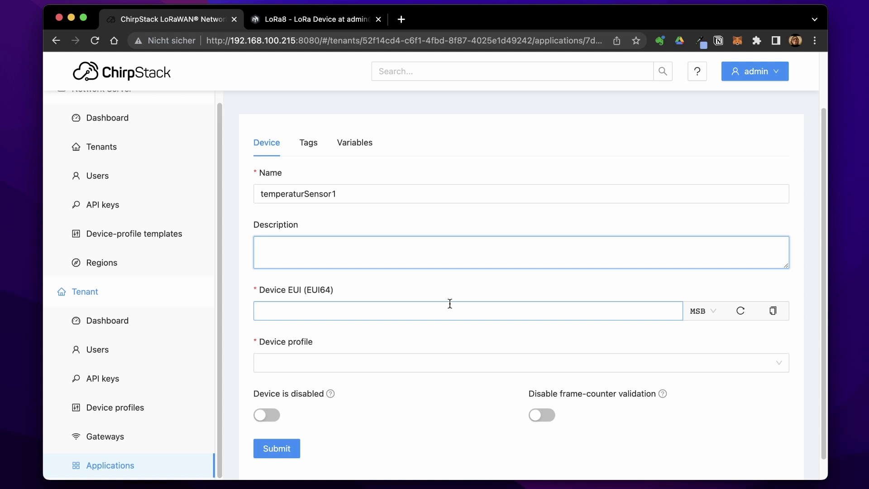
pyautogui.click(462, 362)
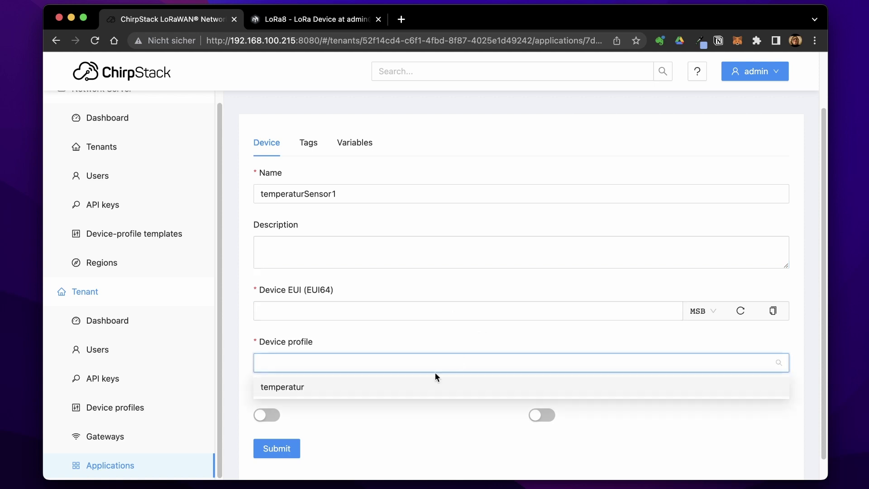
pyautogui.click(282, 392)
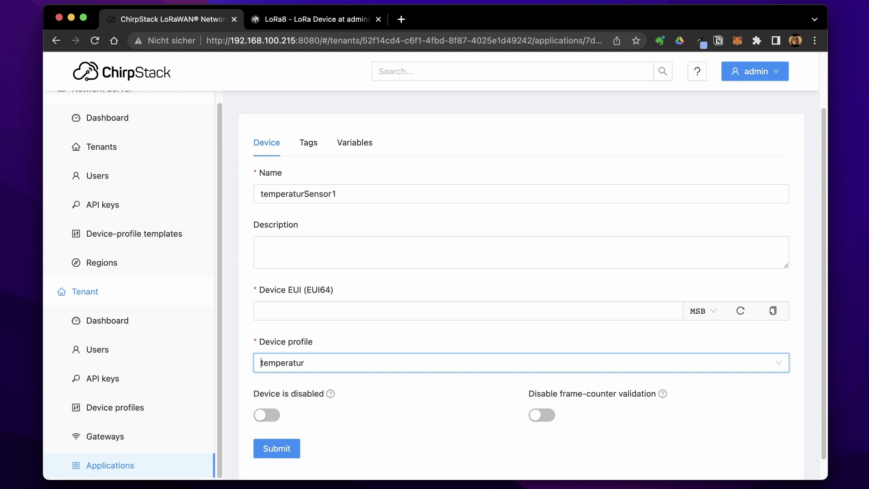
# - Set the device EUI to 70b3d57ed004b2ea and submit the new device
pyautogui.press('super+Tab')
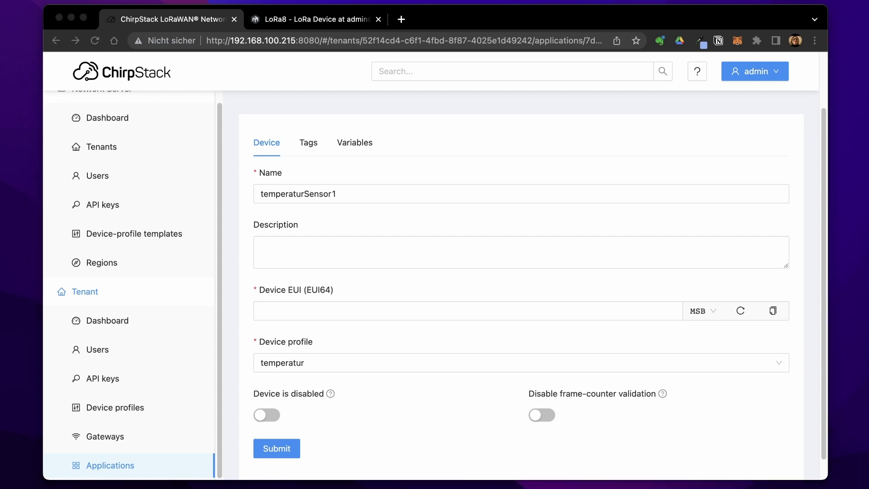
pyautogui.click(321, 312)
pyautogui.write('70b3d57ed004b2ea')
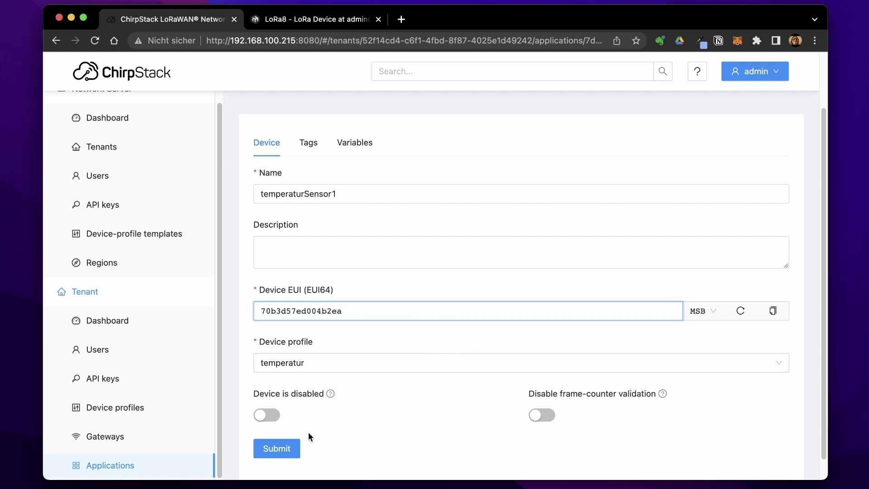
pyautogui.click(276, 451)
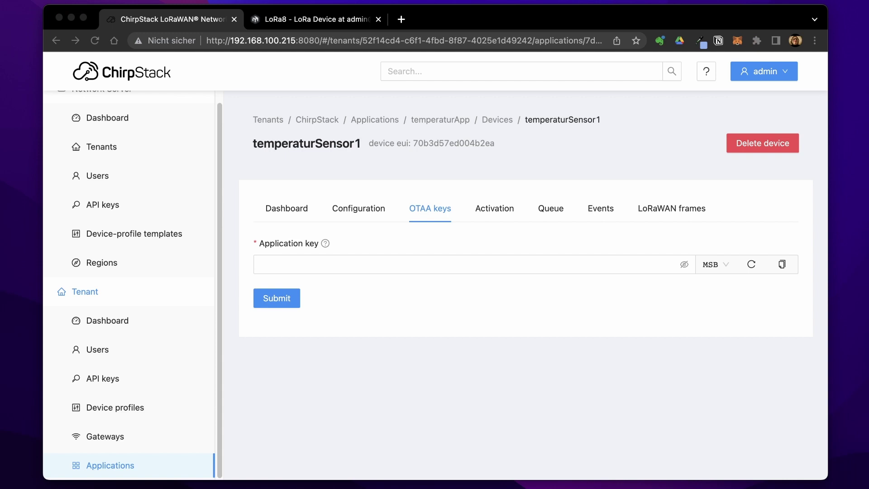
# - Paste the OTAA application key for temperaturSensor1 and save it
pyautogui.click(413, 265)
pyautogui.press('super+v')
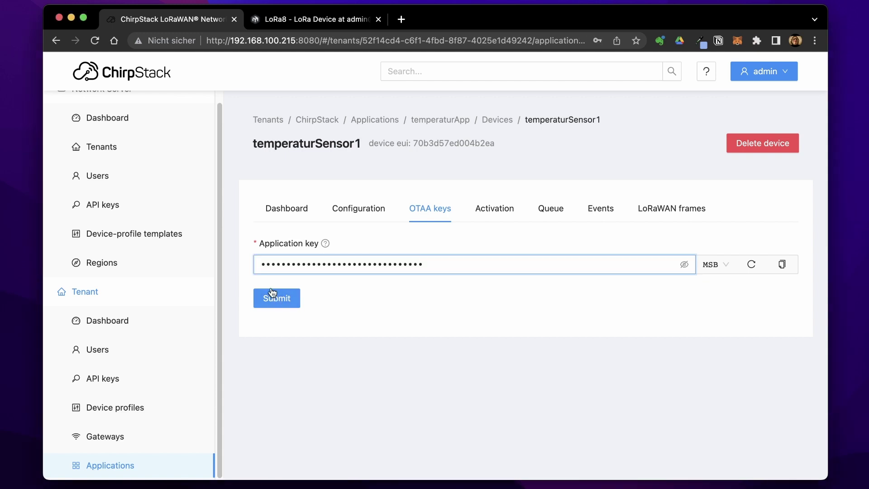
pyautogui.click(271, 294)
pyautogui.click(438, 296)
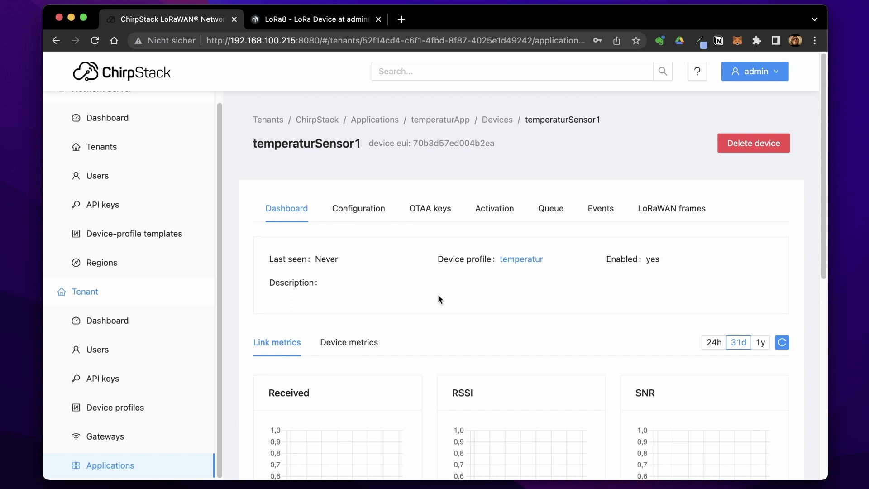
# - Switch to RouterOS, leave the gateway's device settings without changes, and check the LoRa traffic for the sensor's join messages
pyautogui.click(294, 19)
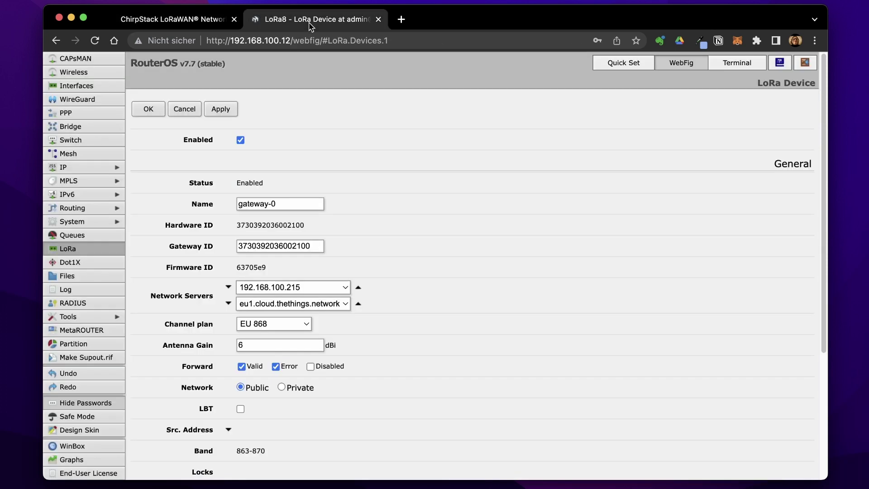
pyautogui.click(185, 106)
pyautogui.click(222, 85)
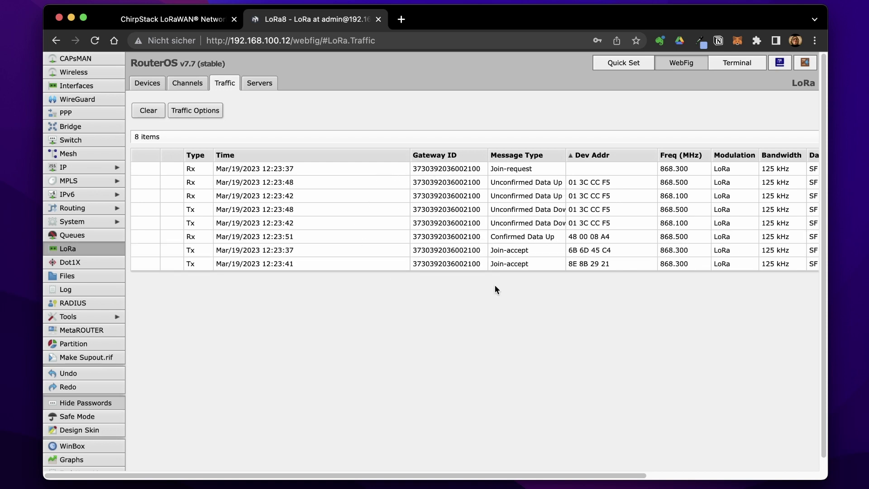
# - Return to ChirpStack, open temperaturSensor1 from temperaturApp's device list, and review its events
pyautogui.click(193, 24)
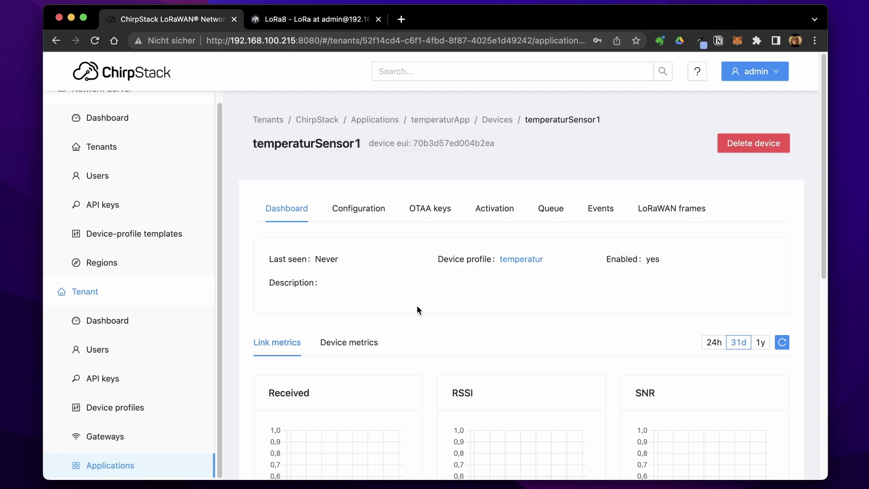
pyautogui.click(93, 466)
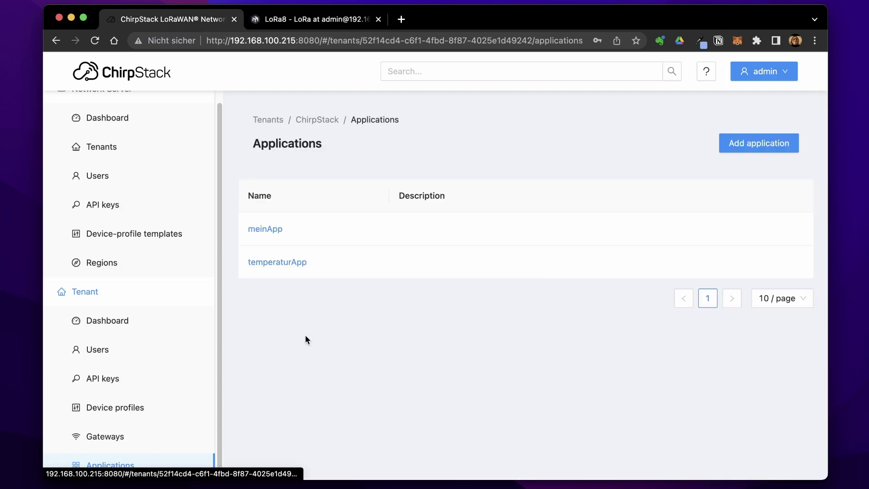
pyautogui.click(263, 262)
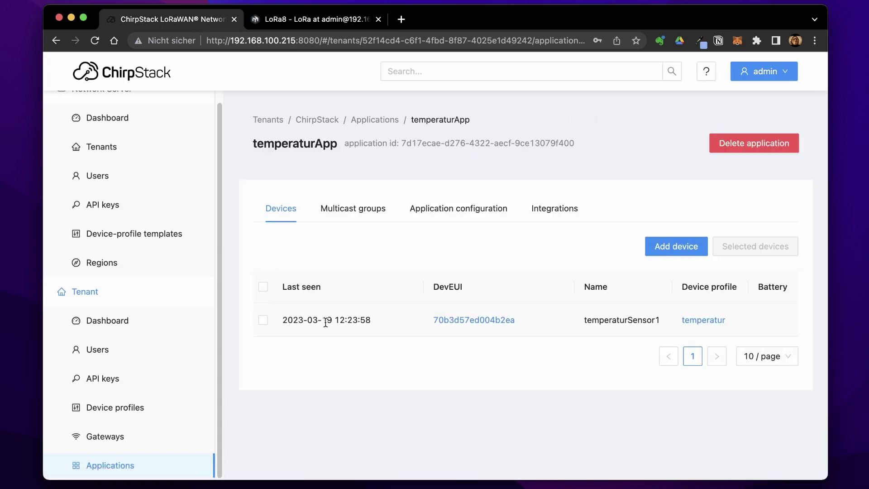
pyautogui.click(461, 321)
pyautogui.click(599, 209)
pyautogui.scroll(-2, 688, 246)
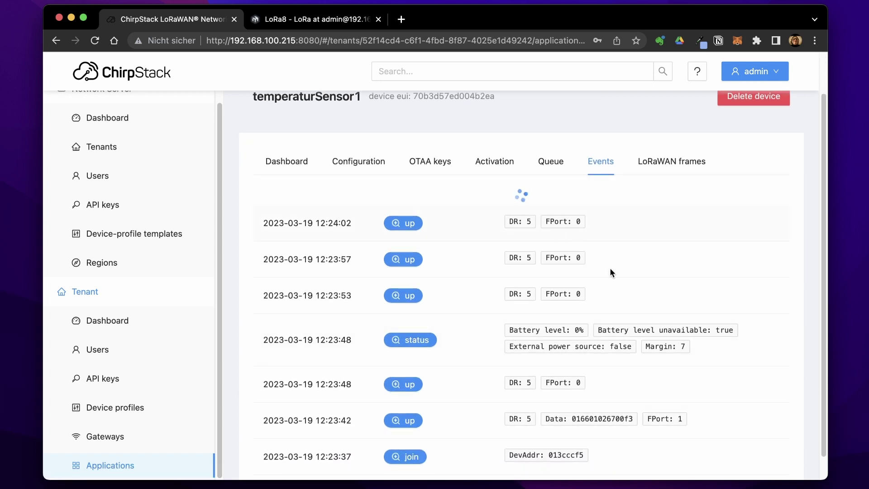
pyautogui.scroll(-1, 510, 373)
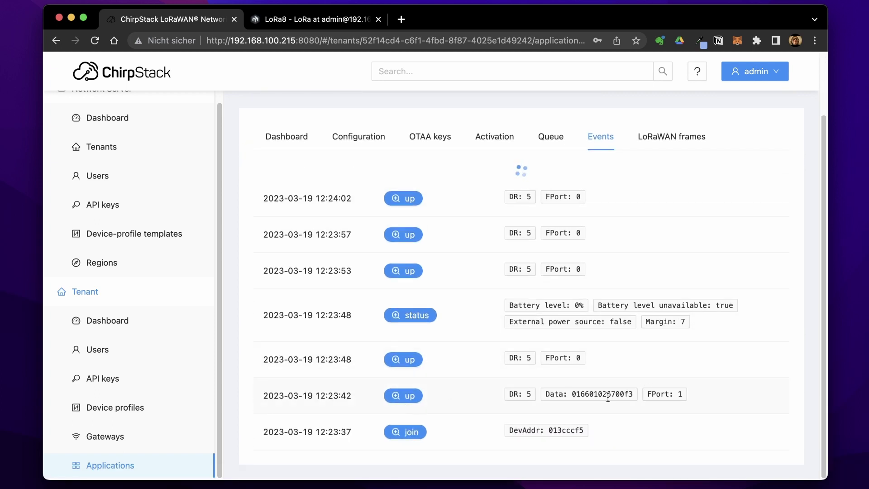
# - Inspect the decoded sensor data of the 12:23:42 uplink event, and close the event details
pyautogui.click(409, 397)
pyautogui.scroll(-3, 526, 316)
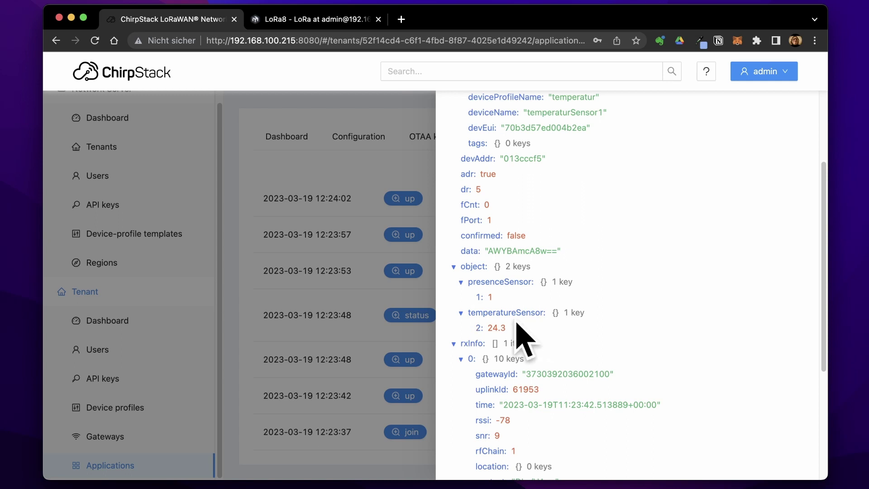
pyautogui.click(385, 162)
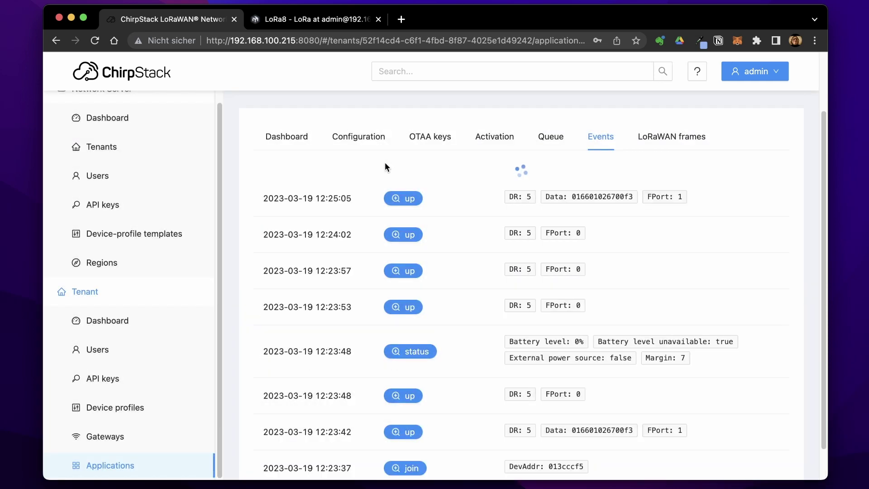